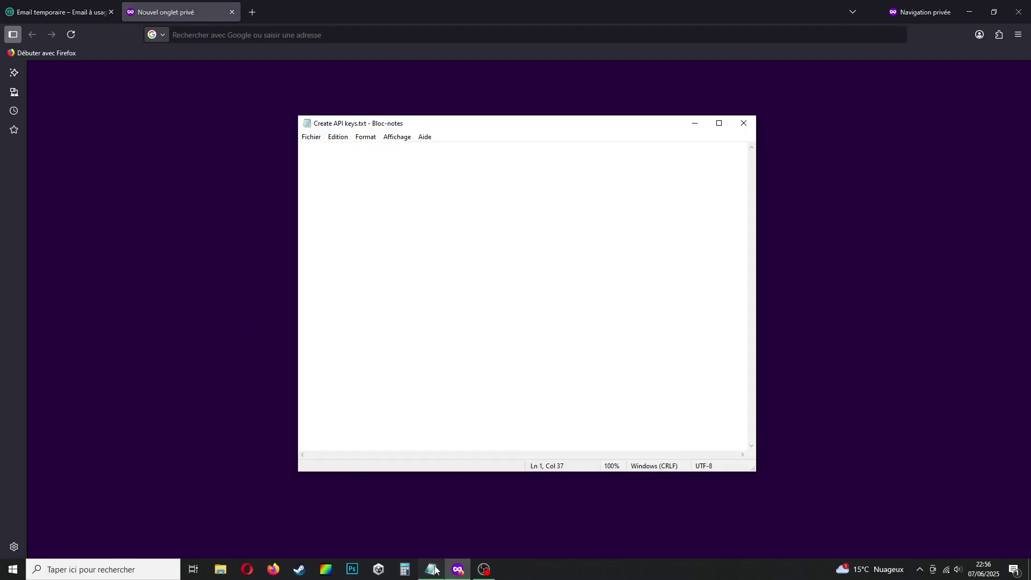
Step: Copy the platform.openai.com/api-keys URL from the Notepad notes file
drag(466, 150, 299, 148)
key(ctrl+c)
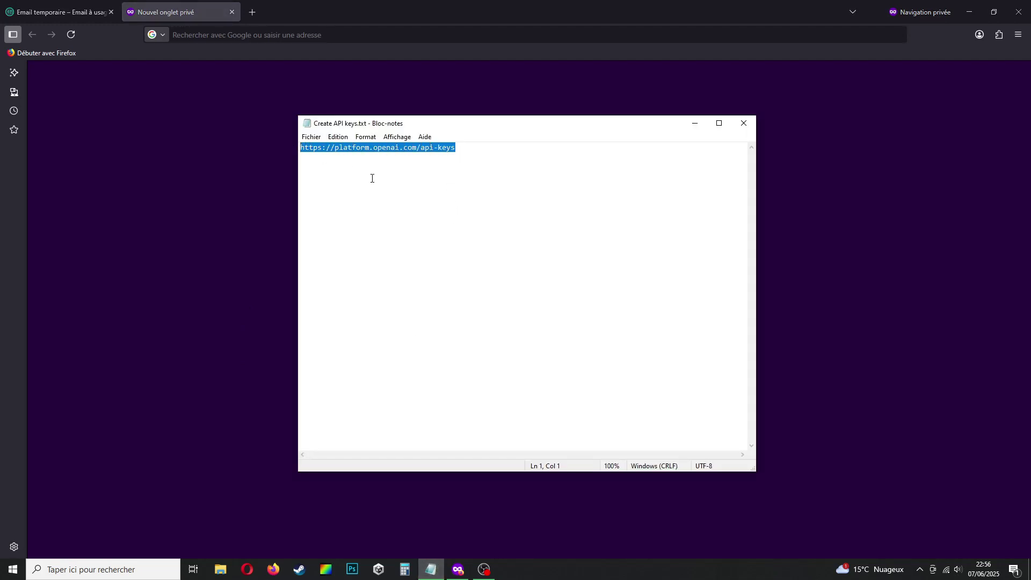
click(233, 41)
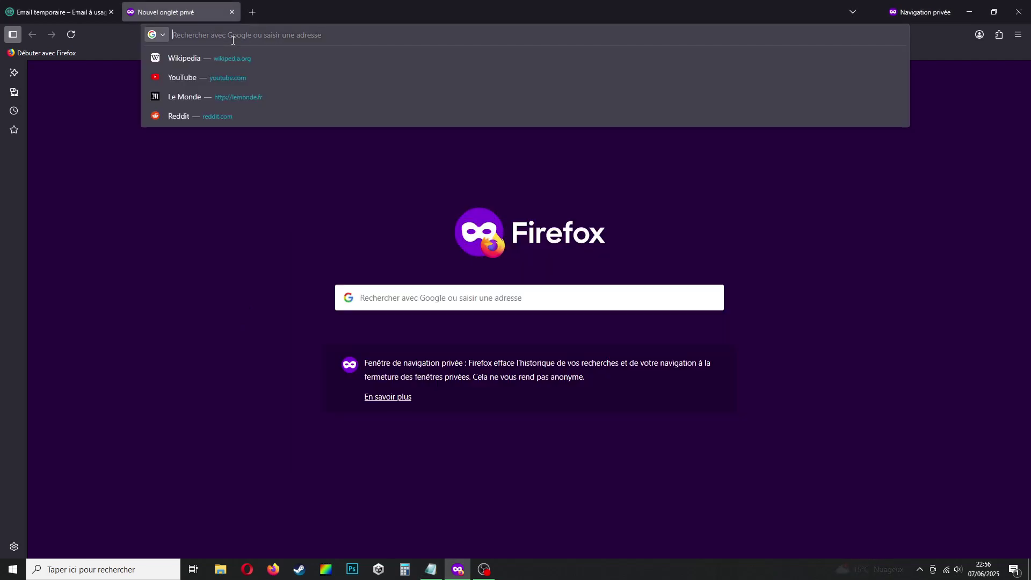
Step: Load the api-keys URL in Firefox and choose Sign up on the authentication prompt
key(ctrl+v)
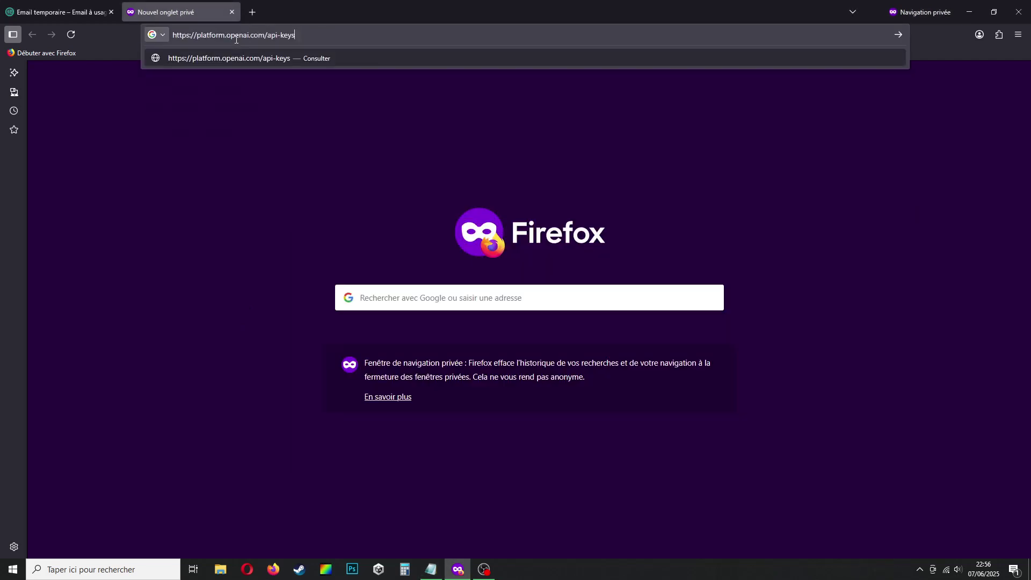
key(Return)
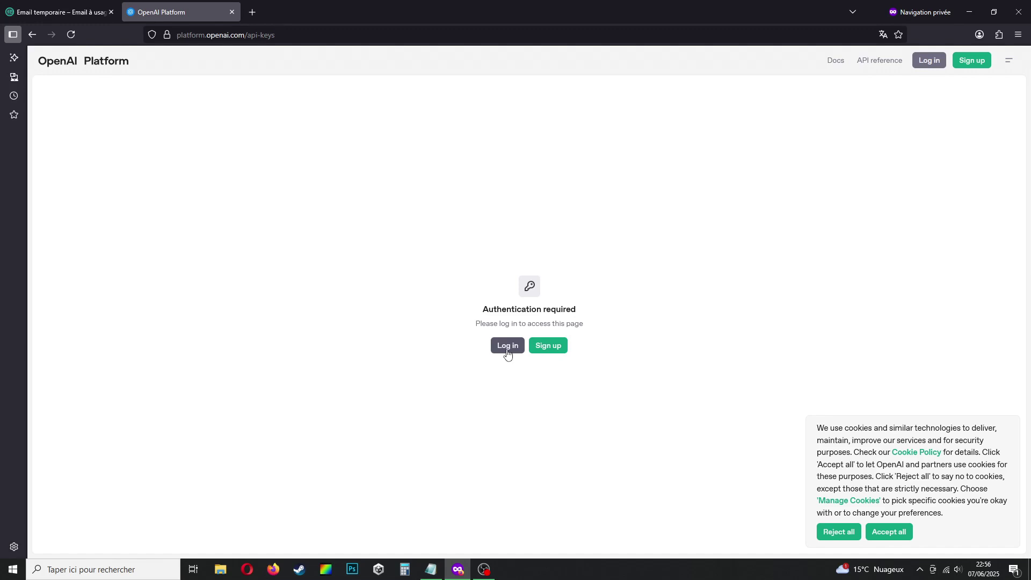
click(548, 347)
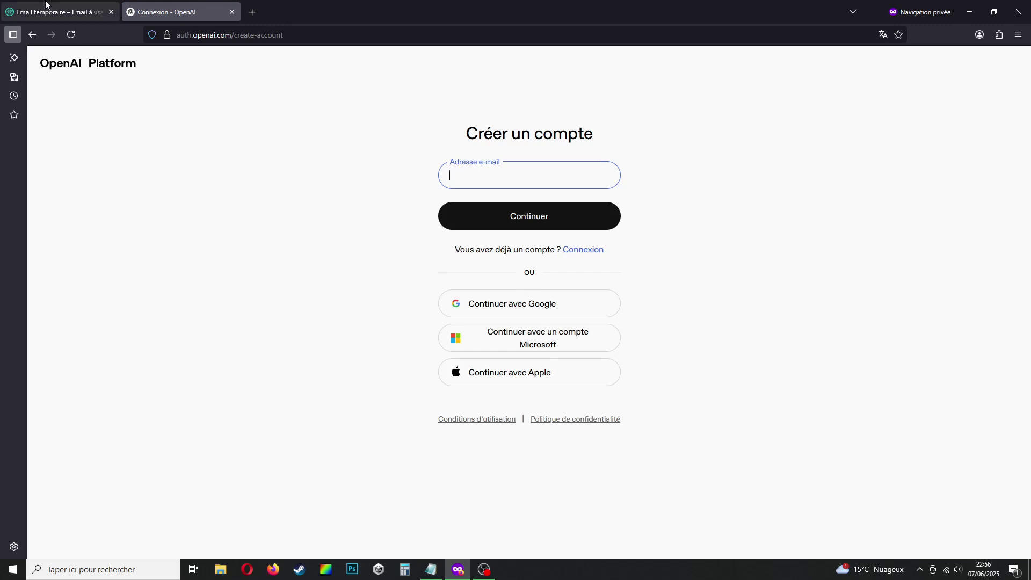
Step: Copy the temporary e-mail address from Temp Mail and submit it as the sign-up e-mail
click(59, 11)
drag(534, 156, 404, 158)
key(ctrl+c)
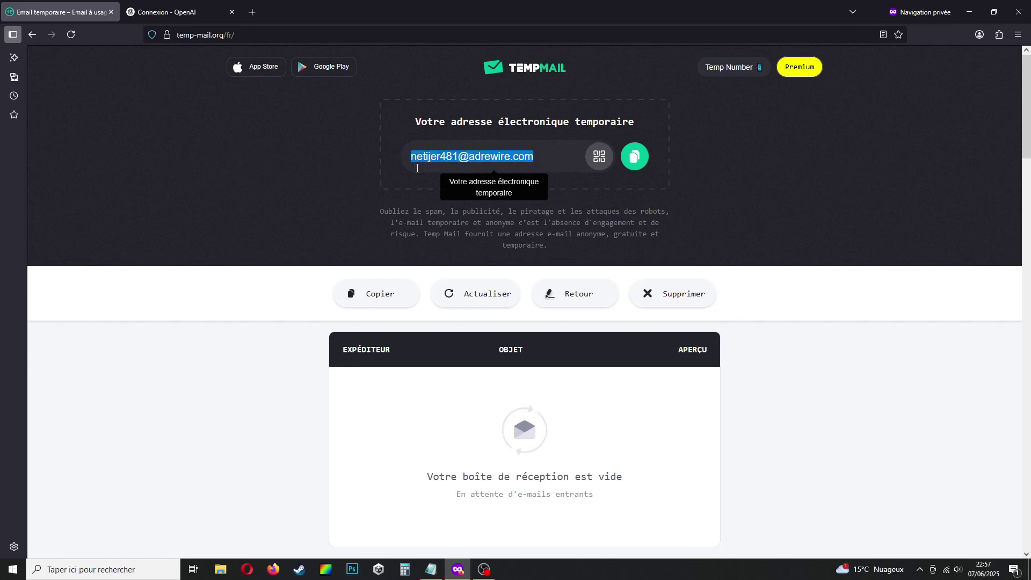
click(182, 11)
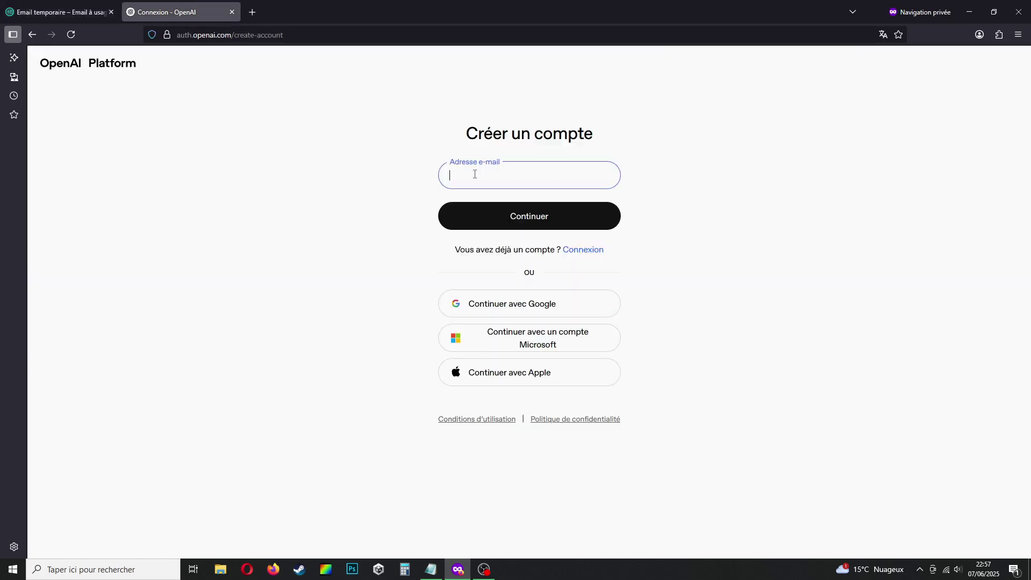
key(ctrl+v)
click(517, 222)
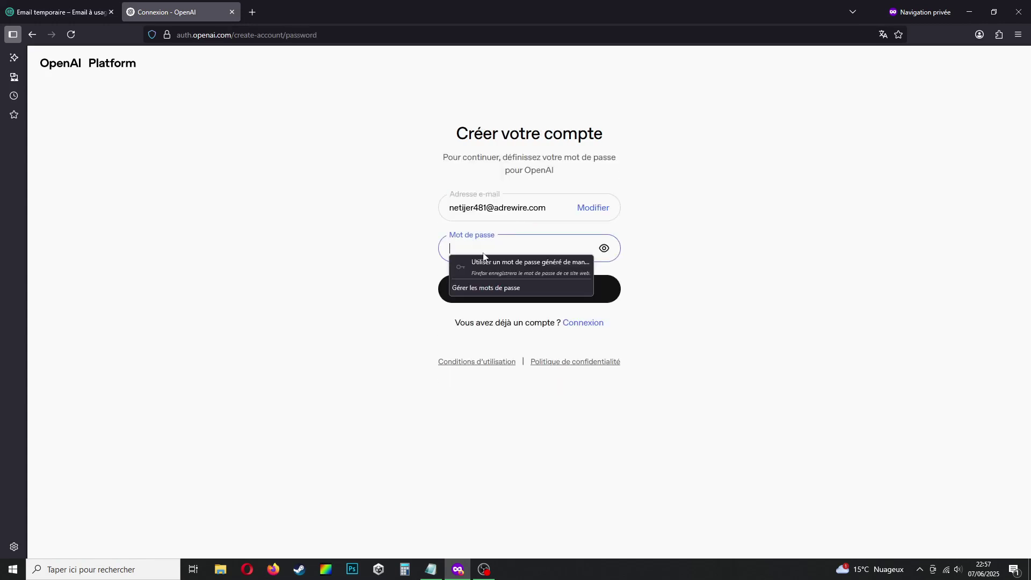
Step: Use a Firefox-generated password for the new account and submit it
click(489, 265)
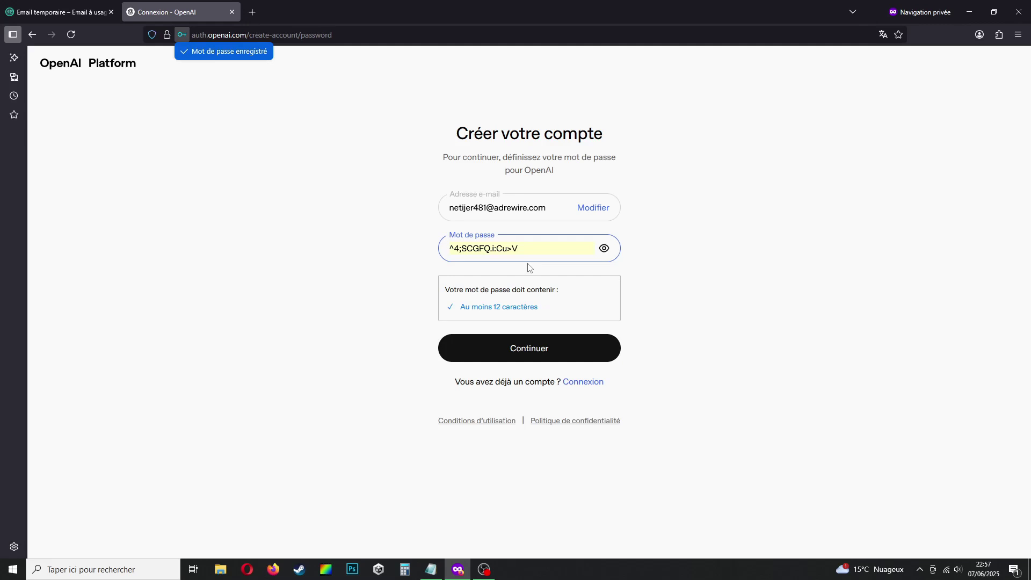
click(530, 348)
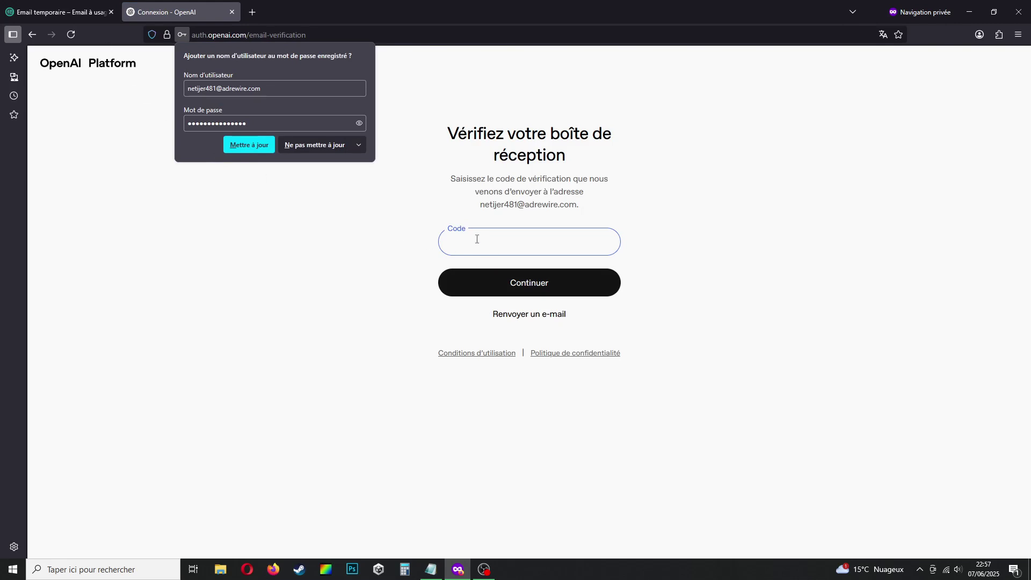
click(59, 12)
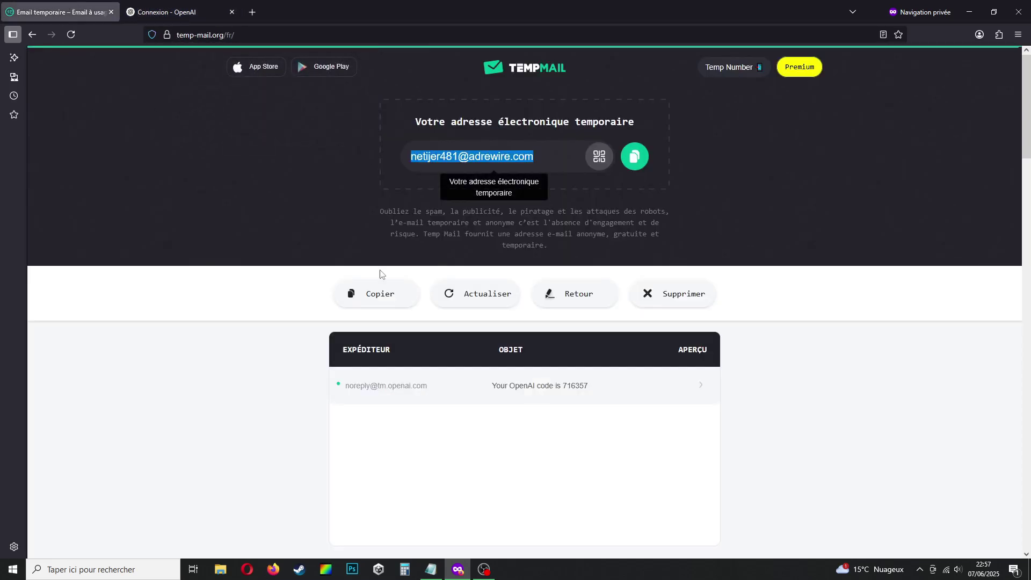
Step: Copy the code from OpenAI's verification e-mail and submit it on the sign-up page
click(564, 387)
drag(467, 428, 444, 429)
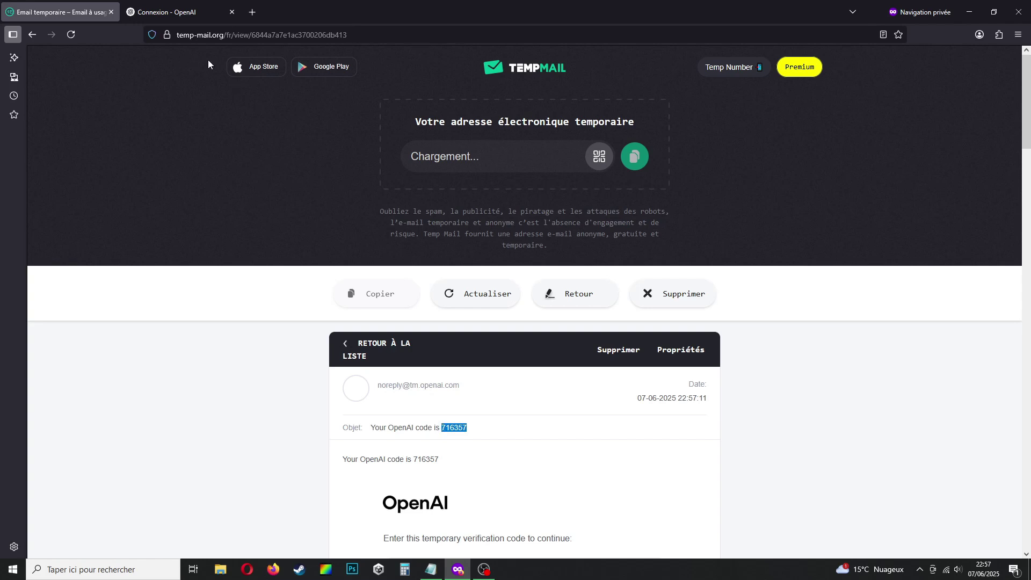
click(168, 12)
click(520, 283)
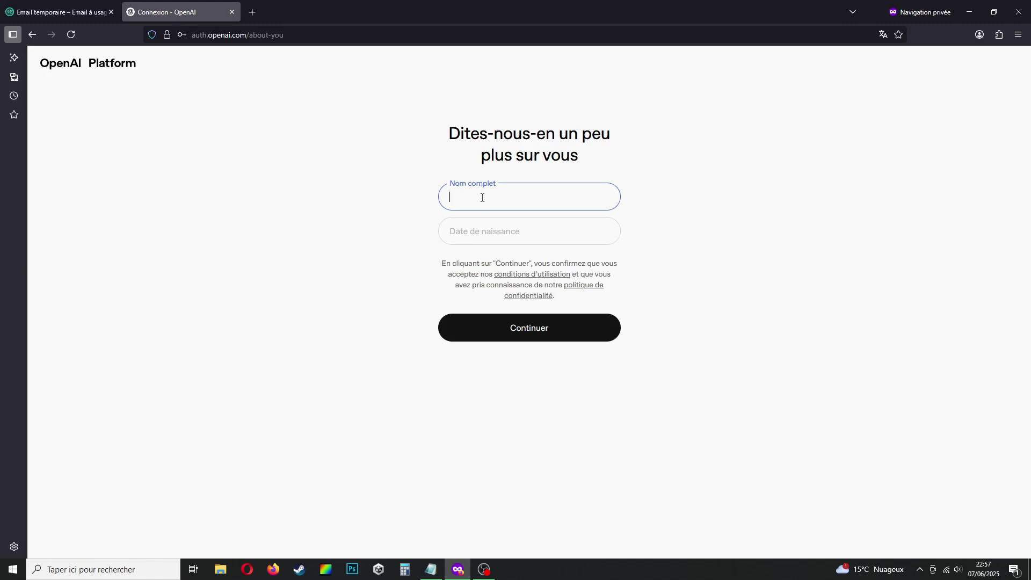
Step: Enter the birth date on the profile page and continue
click(486, 230)
text(010120)
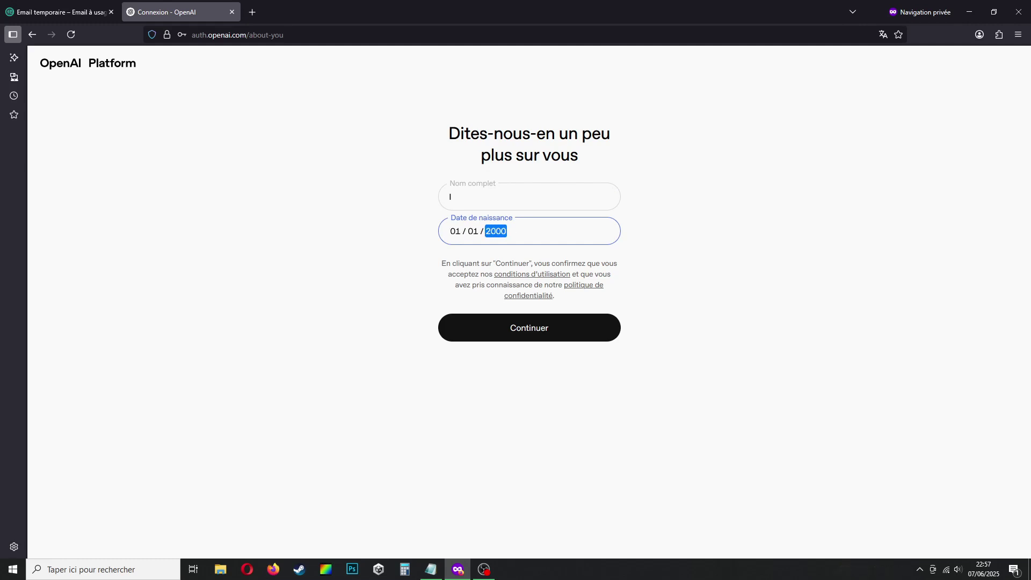
click(539, 334)
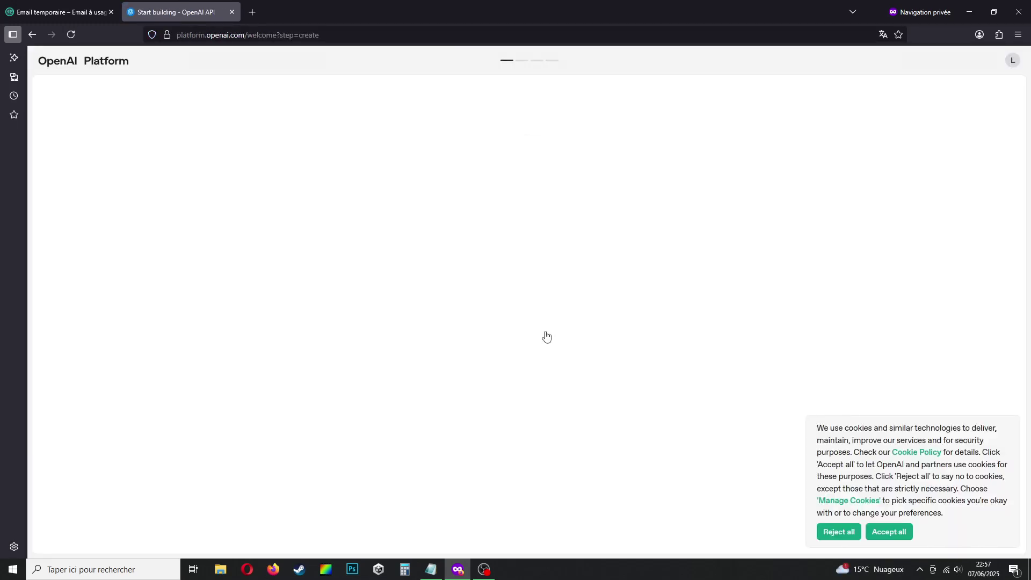
Step: Reject optional cookies and create organization 'lll' described as Not technical
click(839, 532)
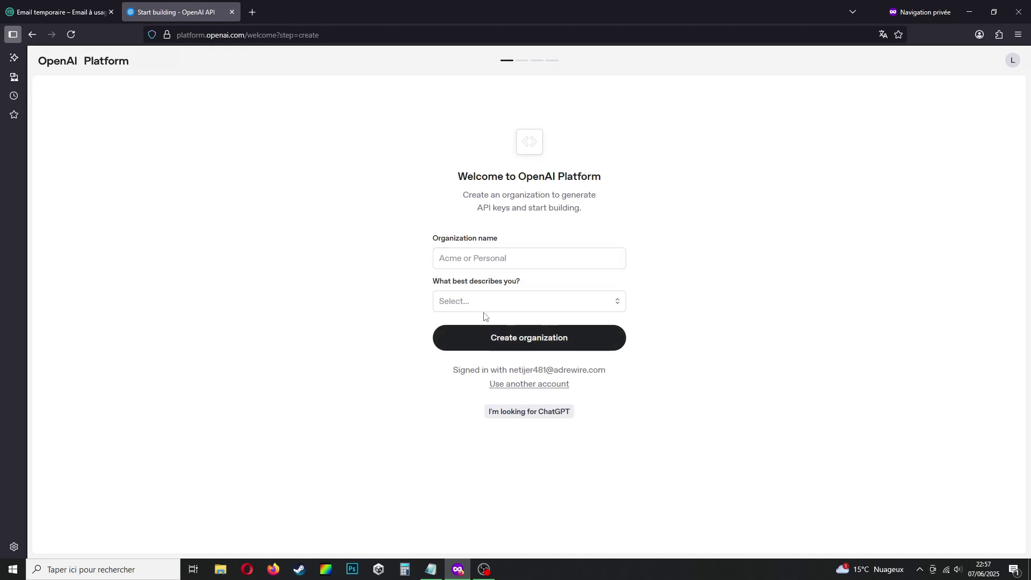
click(452, 259)
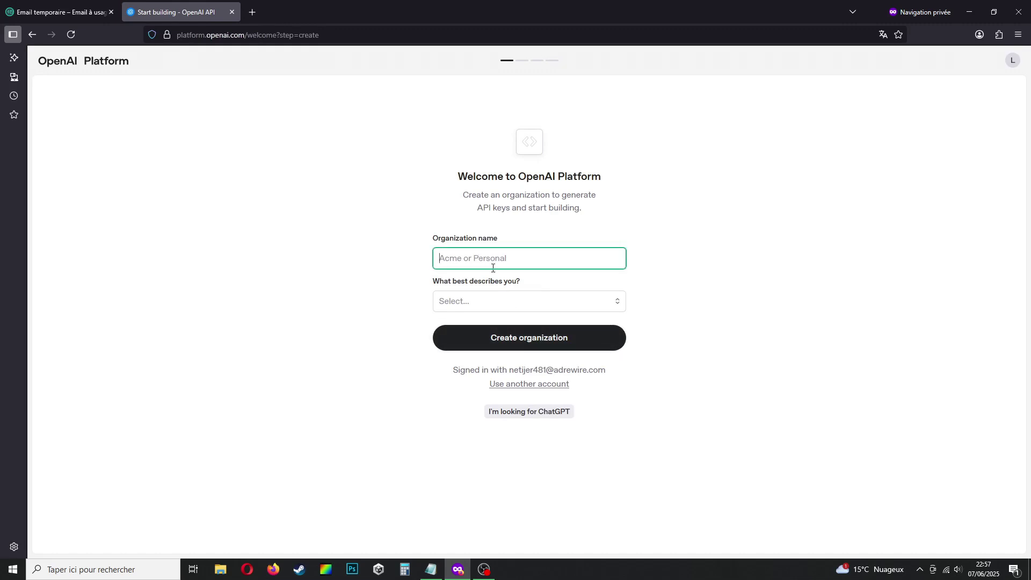
text(lll)
click(479, 303)
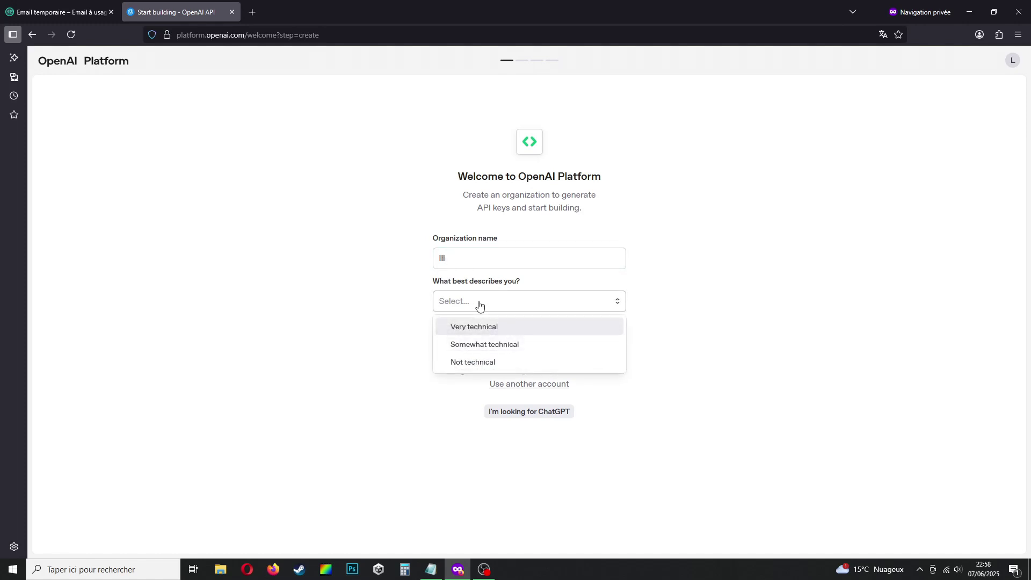
click(477, 363)
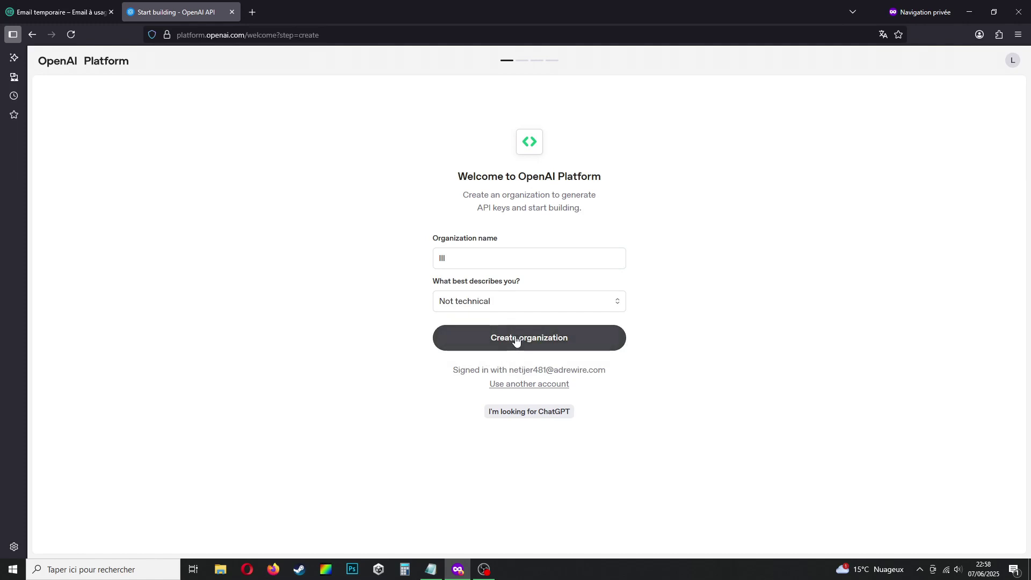
click(508, 343)
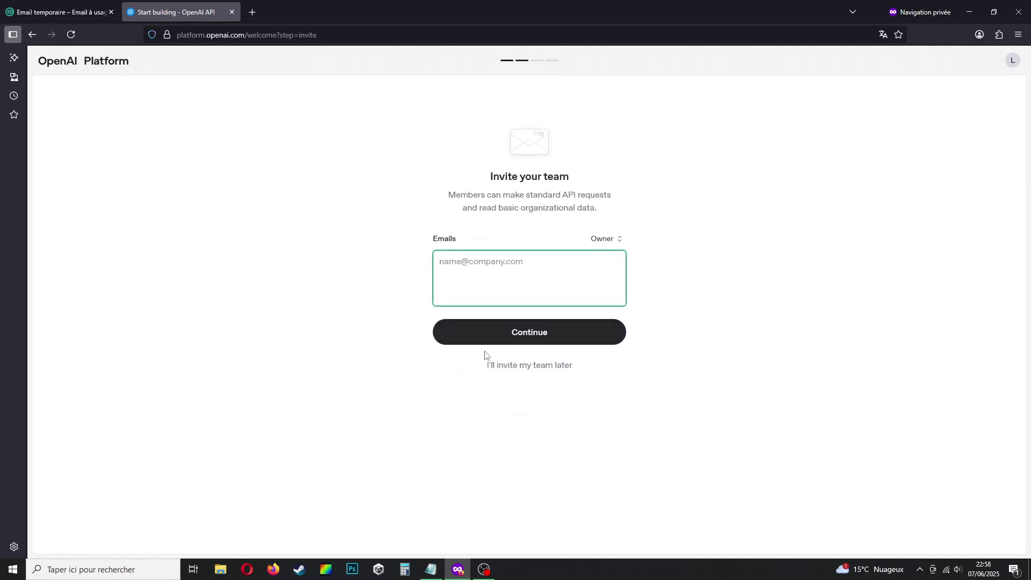
Step: Skip the team invite, first API key and credit purchase onboarding steps
click(500, 367)
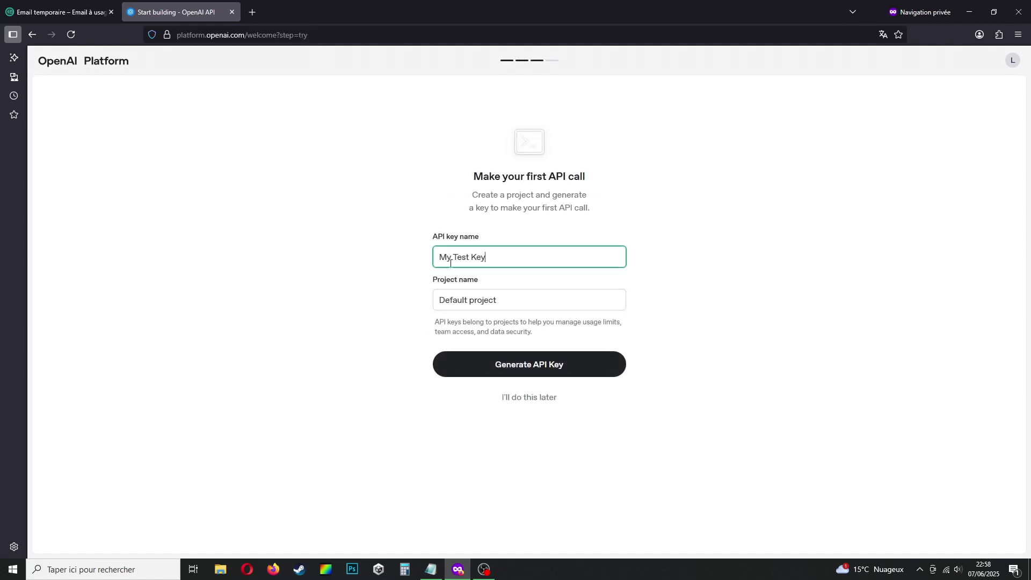
click(515, 403)
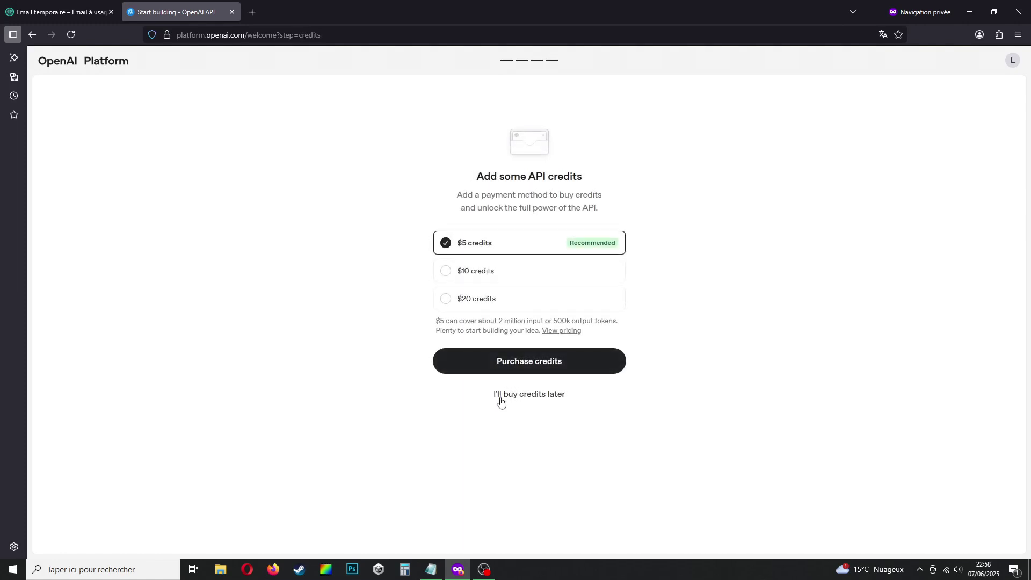
click(519, 400)
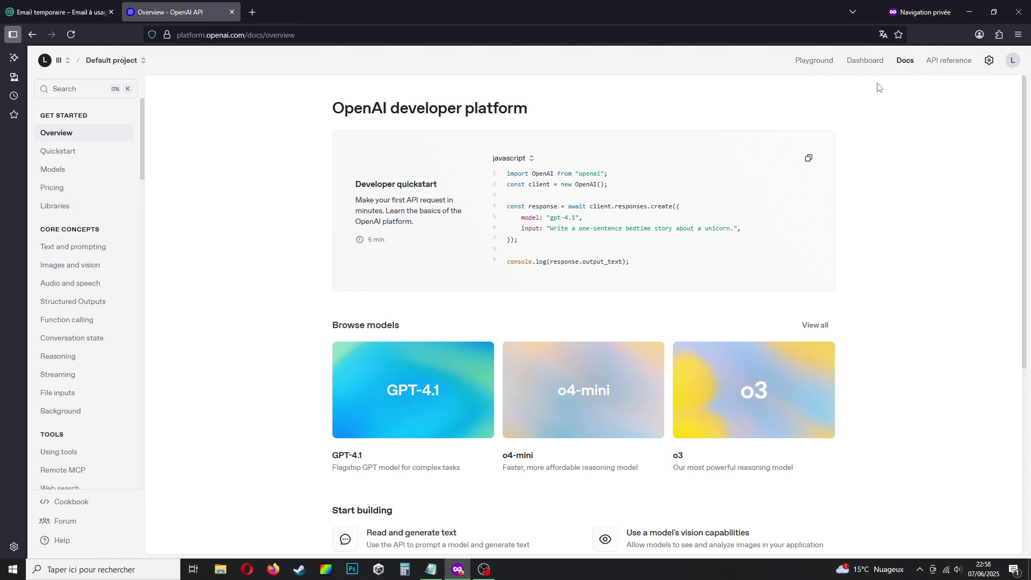
Step: Leave the API reference docs for the Dashboard's empty Logs page
click(938, 66)
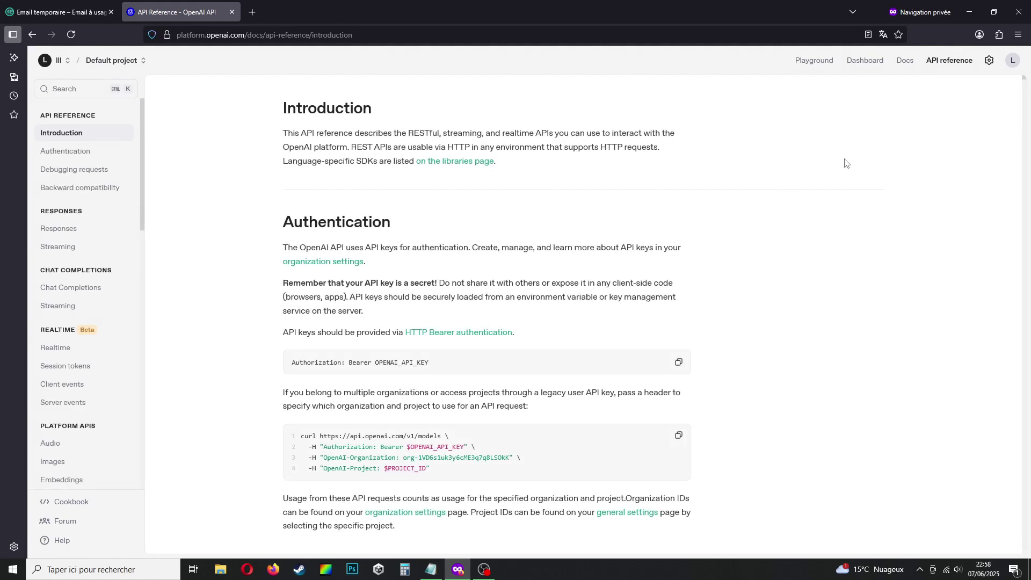
scroll(90, 267, down, 10)
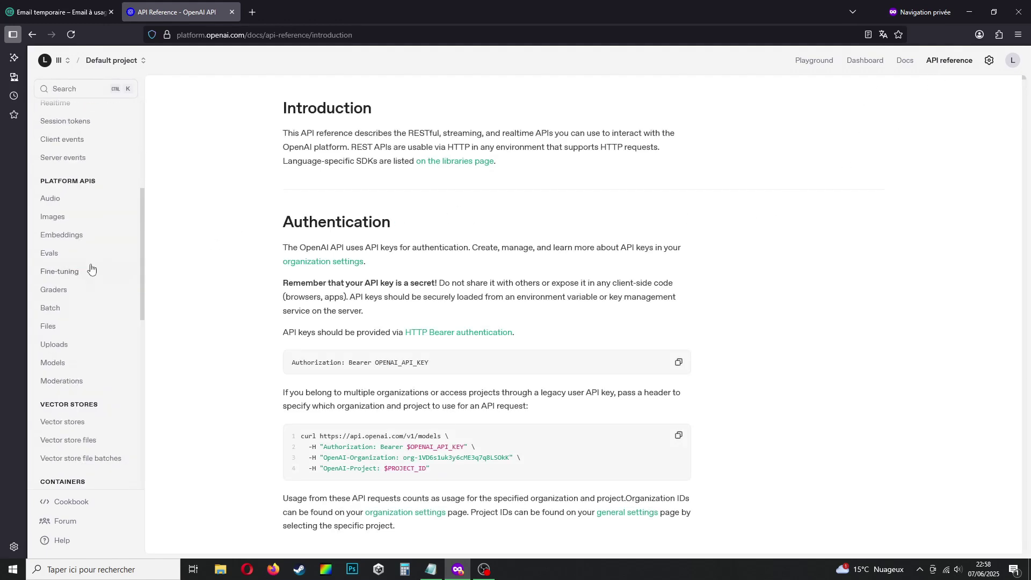
scroll(91, 266, up, 10)
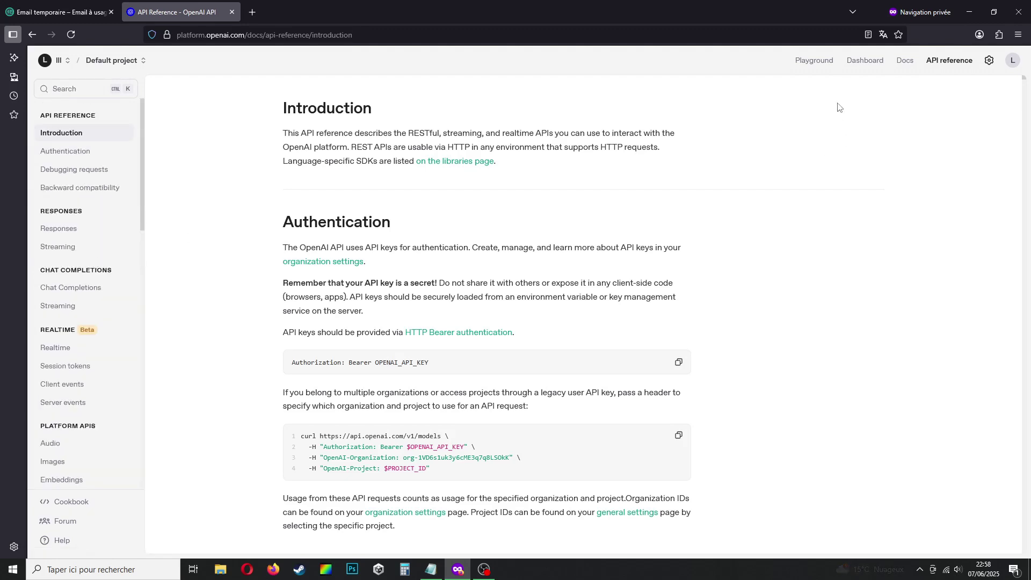
click(862, 64)
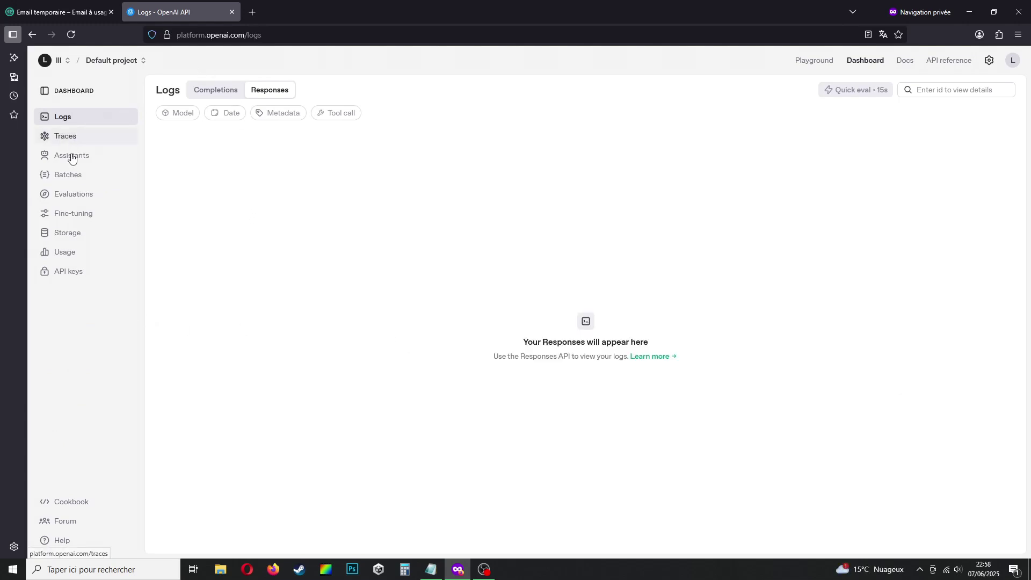
Step: Create a secret key named Test on the API keys page and copy it
click(85, 272)
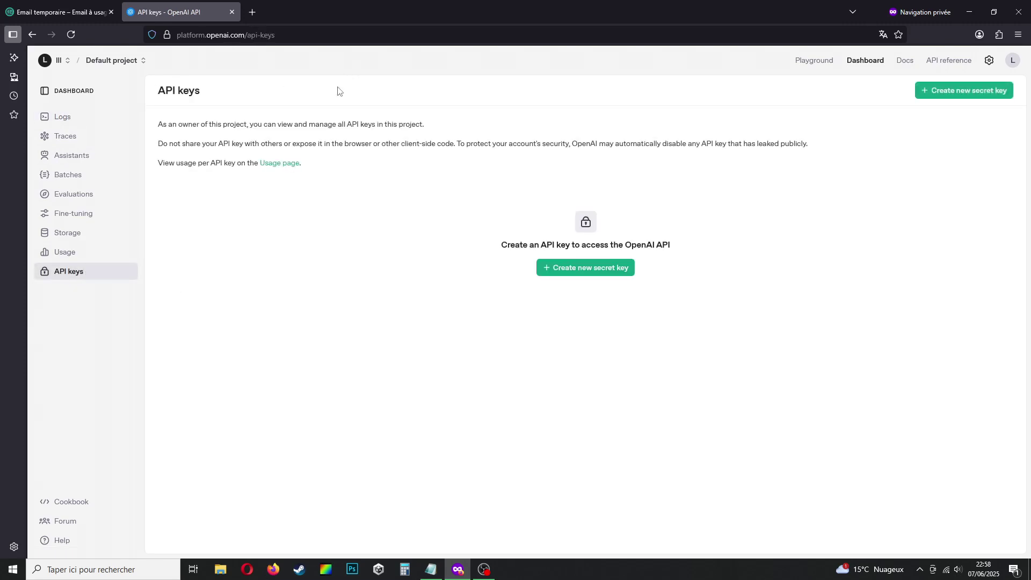
click(577, 276)
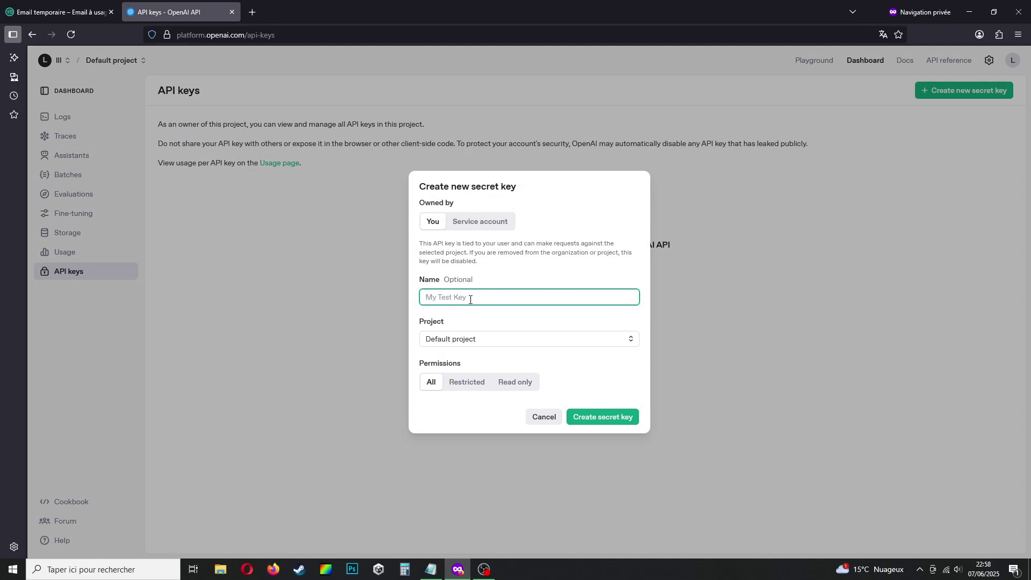
text(Test)
click(598, 425)
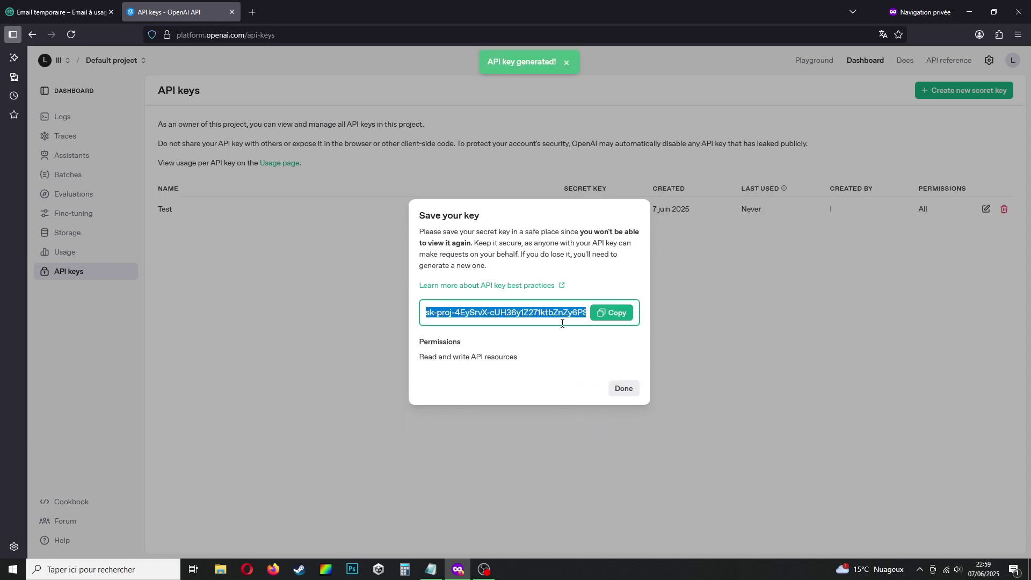
click(609, 317)
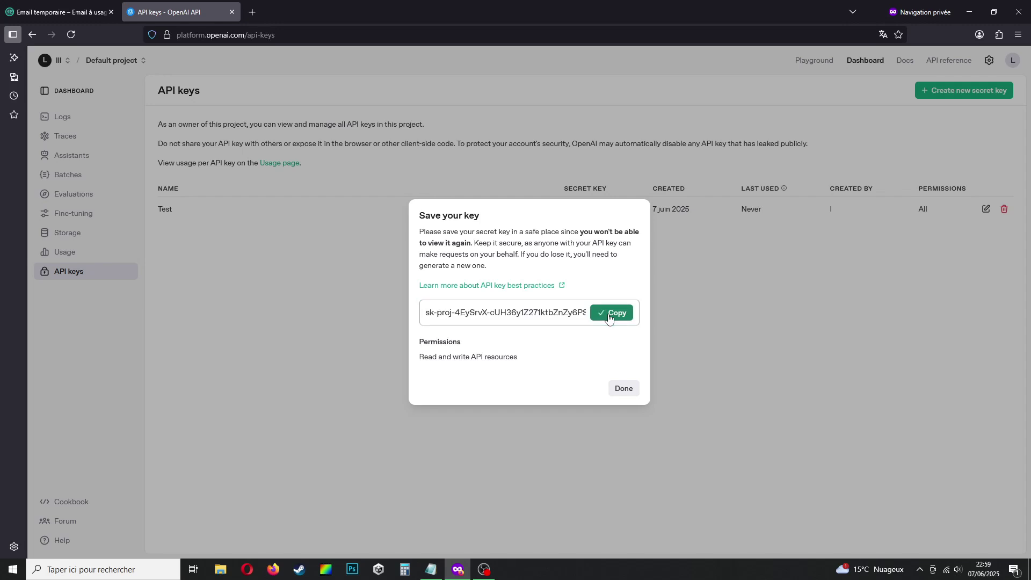
click(566, 318)
click(429, 310)
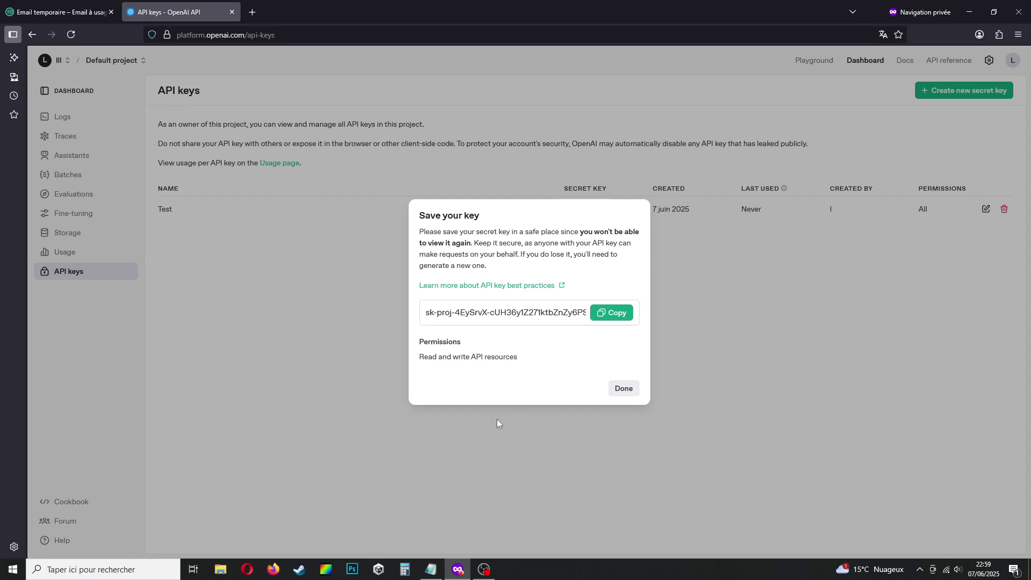
click(431, 569)
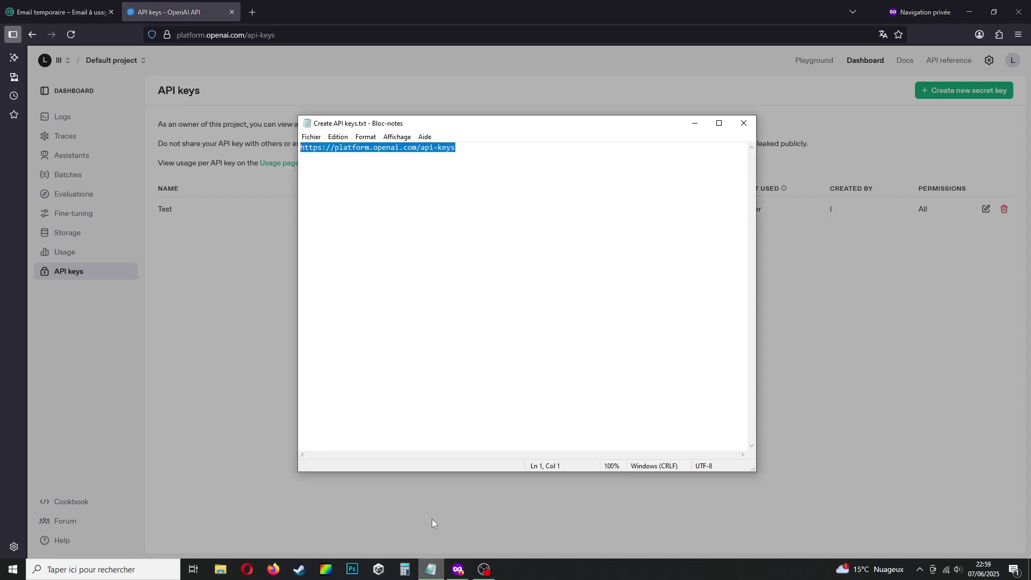
Step: Paste the Test key on a new line below the URL, save, and minimize Notepad
click(466, 149)
key(Return)
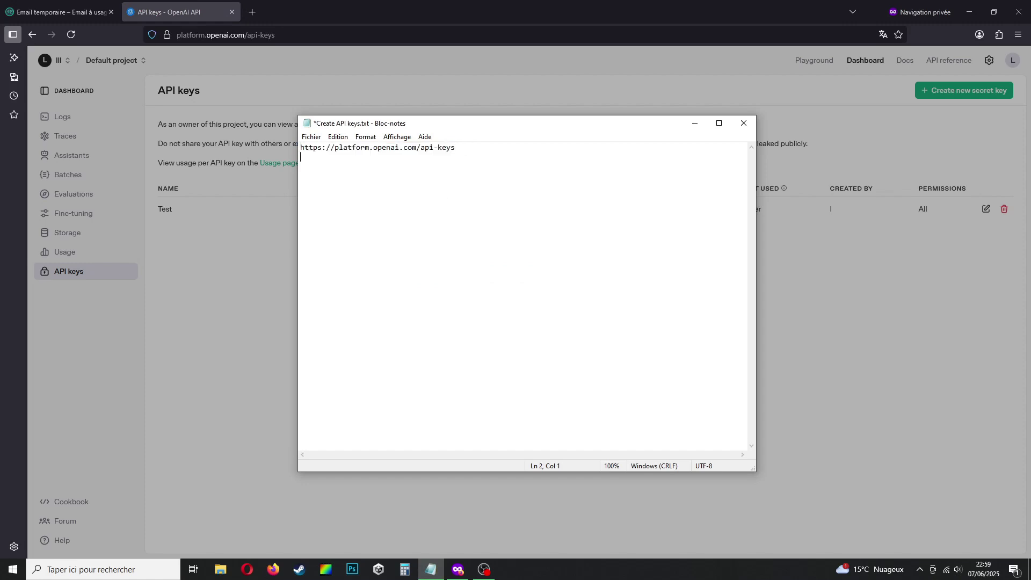
key(ctrl+v)
key(ctrl+s)
scroll(517, 437, left, 10)
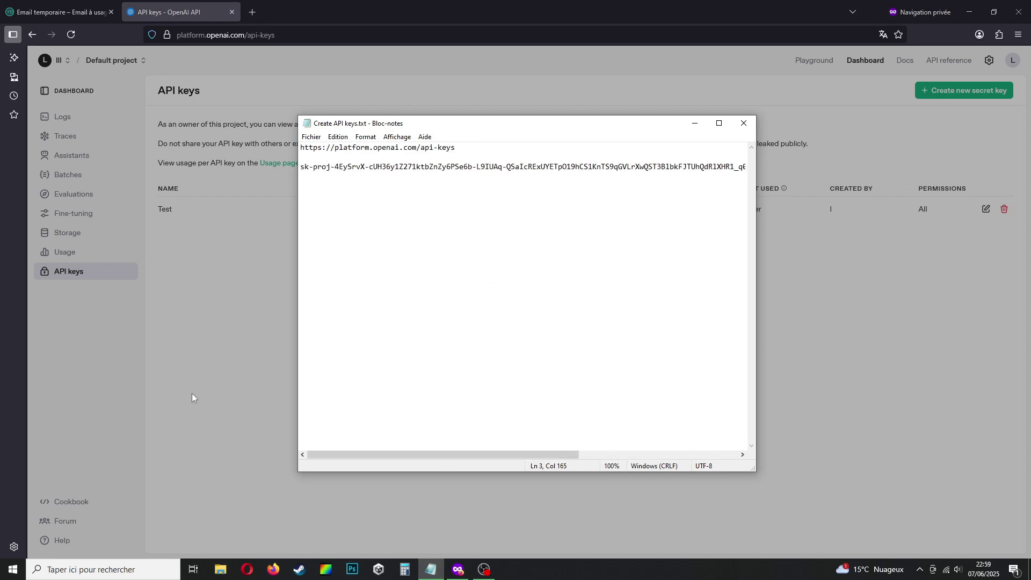
click(694, 123)
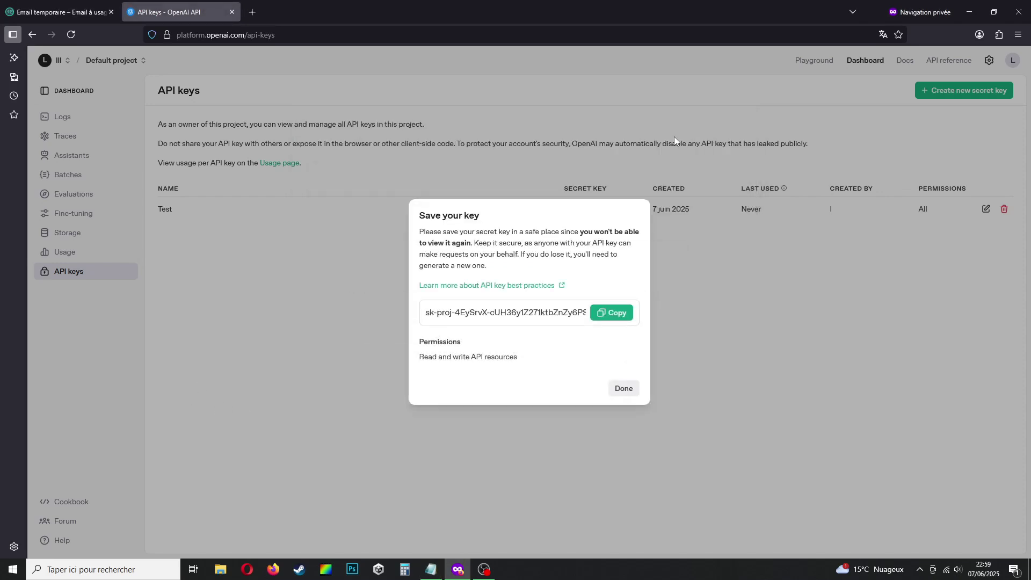
click(623, 390)
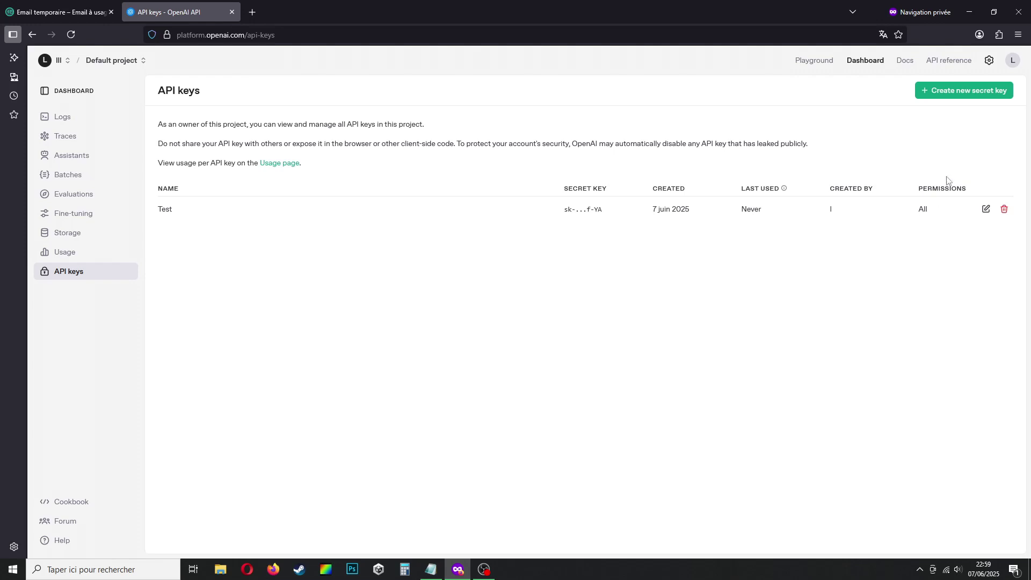
Step: Create a second secret key named clé2 and copy it
click(940, 95)
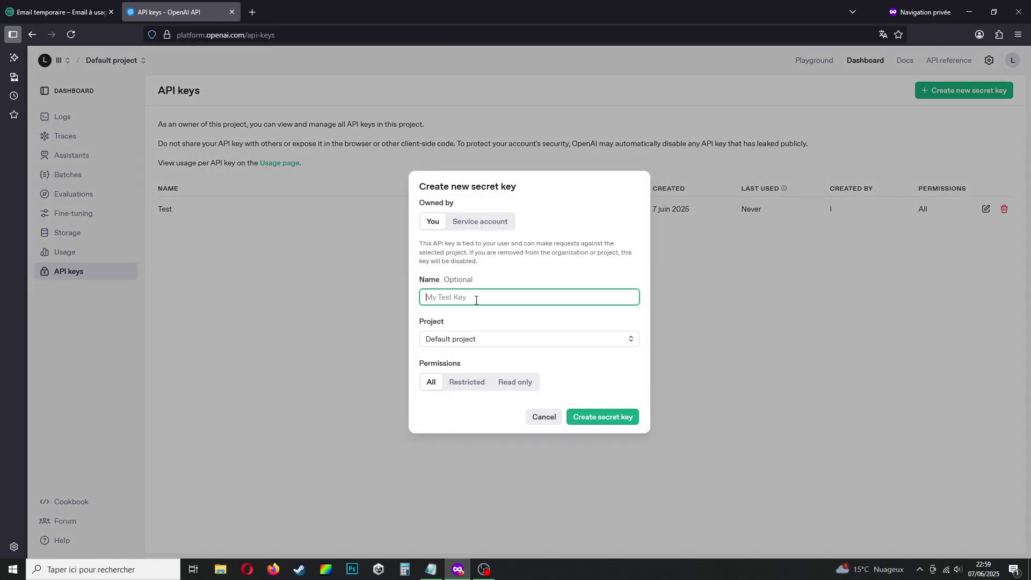
text(clé2)
click(589, 418)
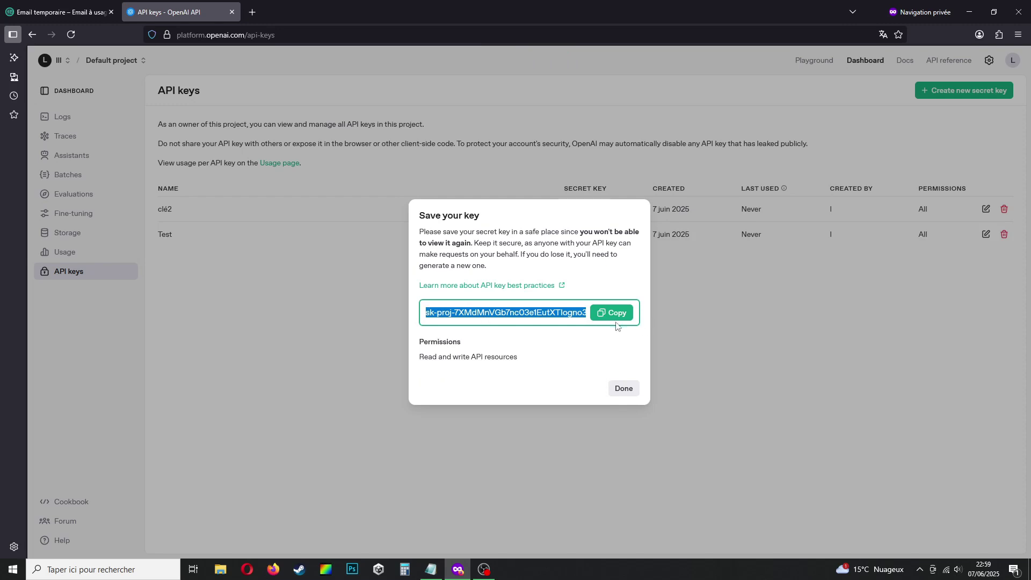
click(605, 312)
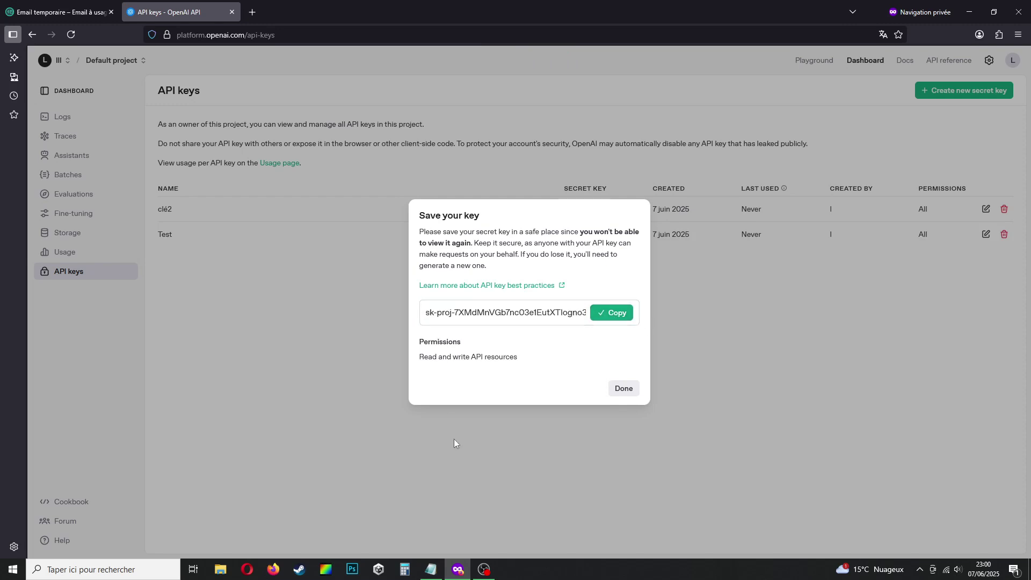
click(431, 569)
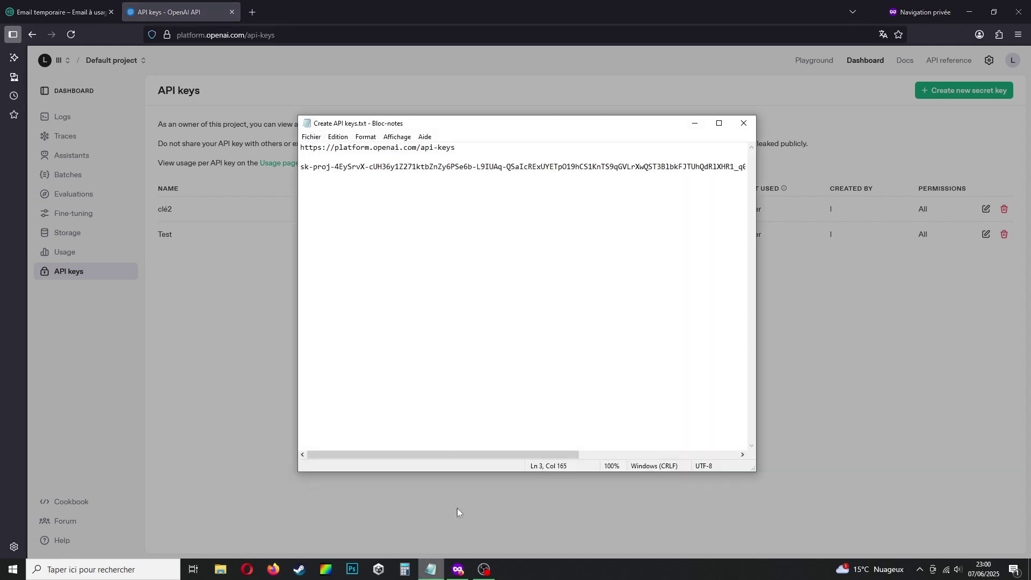
Step: Paste the clé2 key on line 5 below the Test key, save the notes, and minimize Notepad
drag(500, 454, 756, 448)
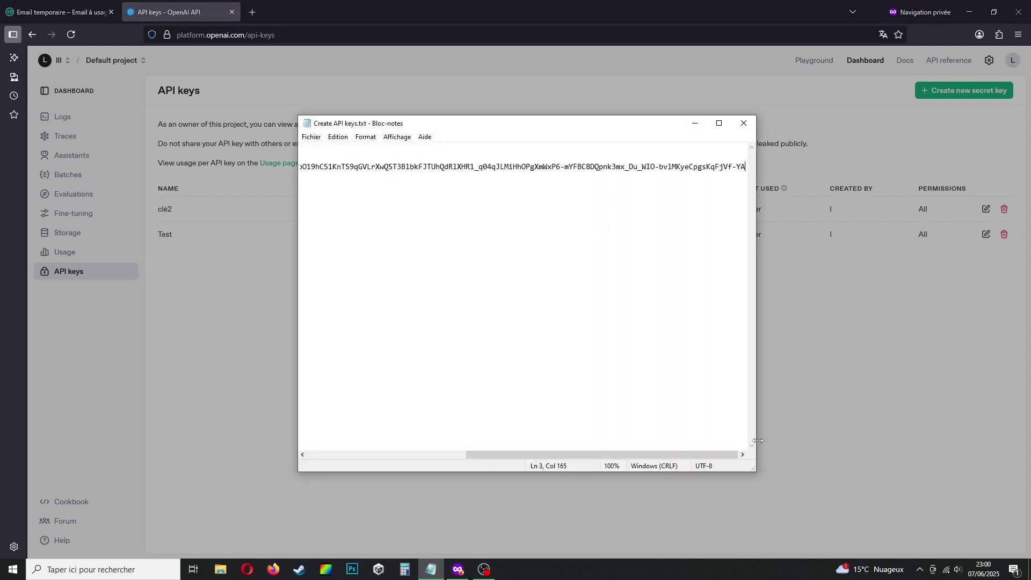
key(Return)
key(Return)
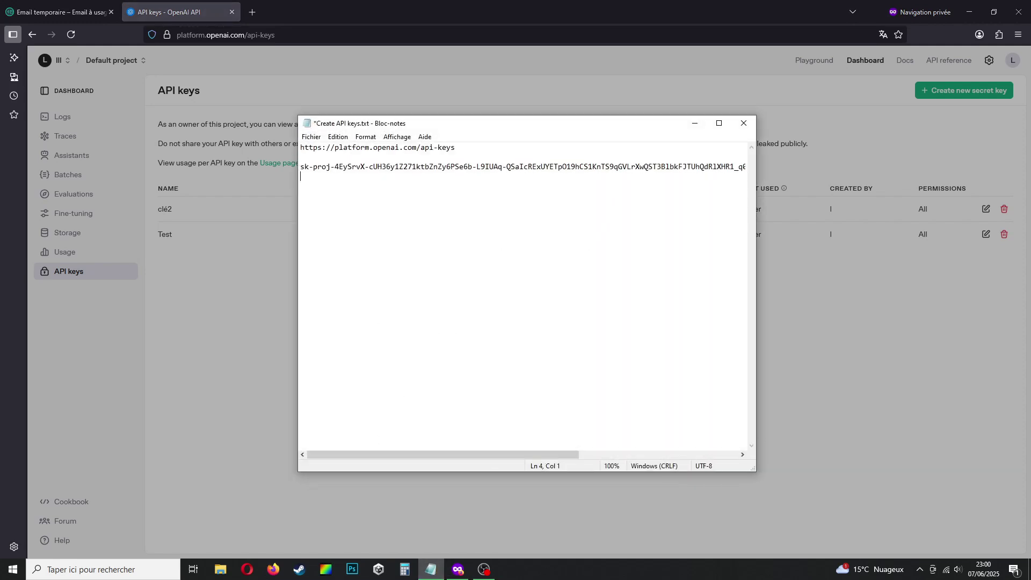
key(ctrl+v)
key(ctrl+s)
drag(504, 453, 324, 456)
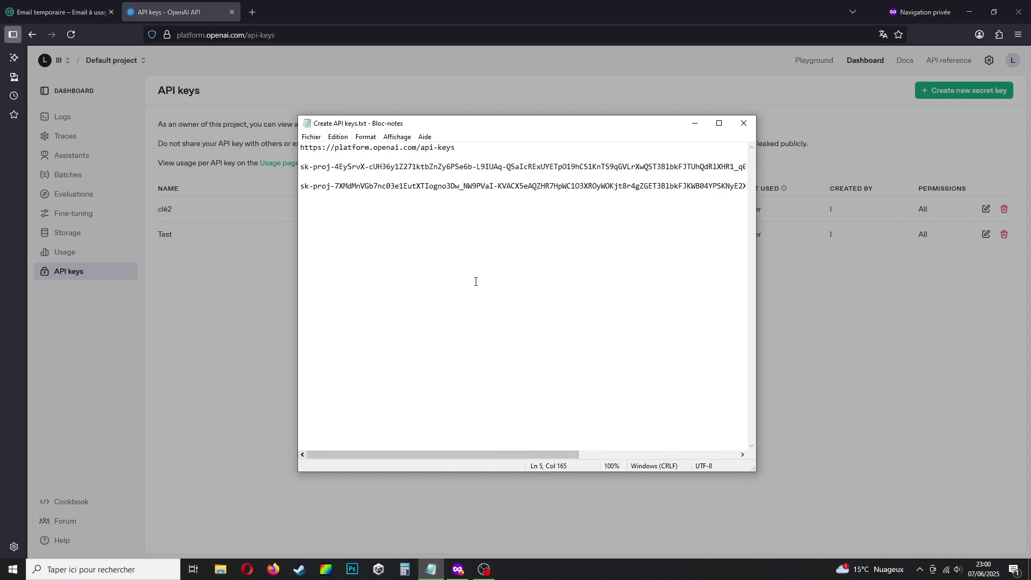
click(695, 123)
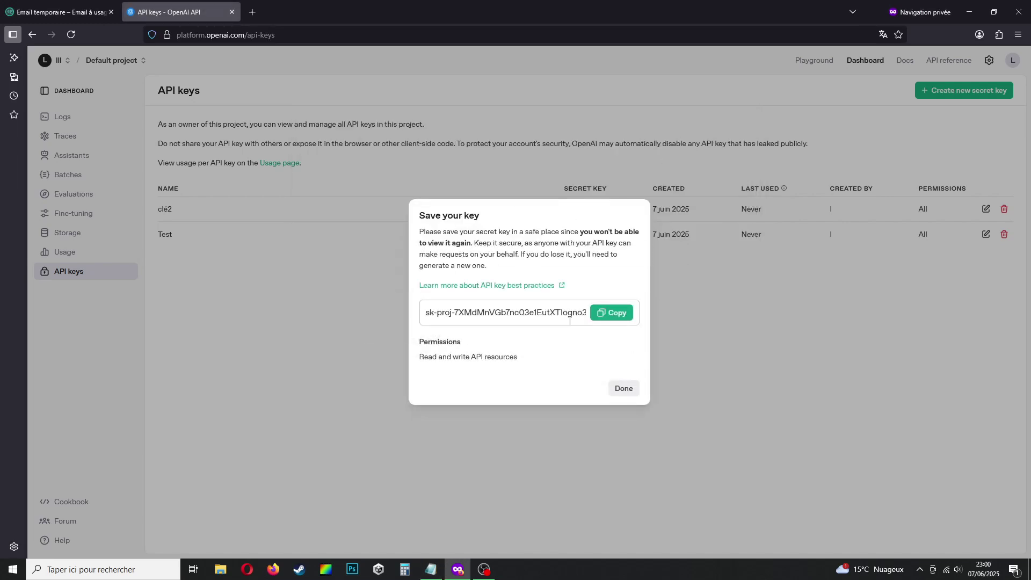
Step: Close the save-your-key dialog, select the masked clé2 key in the list, and bring Notepad forward
click(622, 394)
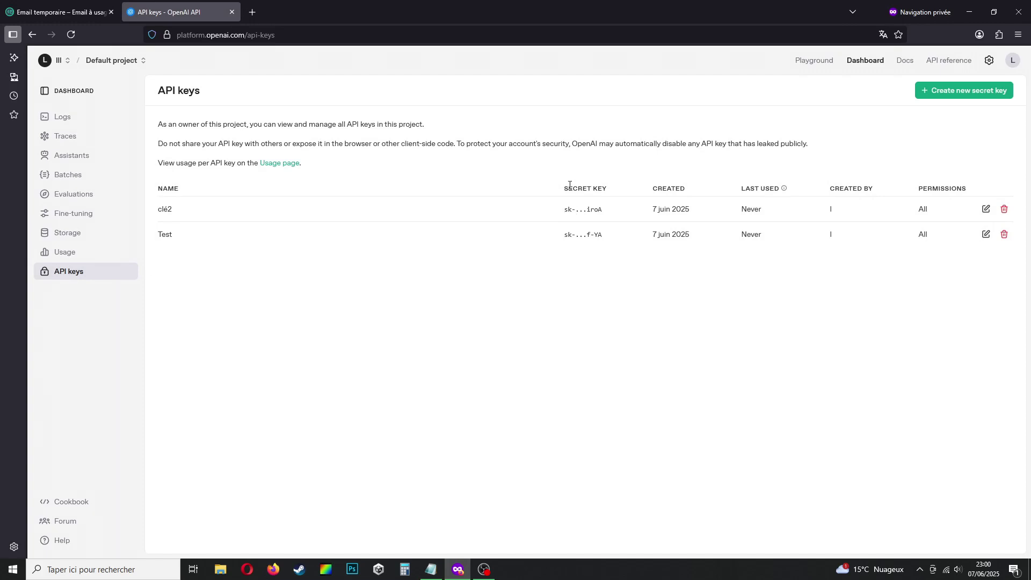
drag(564, 188, 617, 189)
click(568, 211)
click(592, 212)
drag(573, 211, 602, 212)
click(603, 212)
click(431, 569)
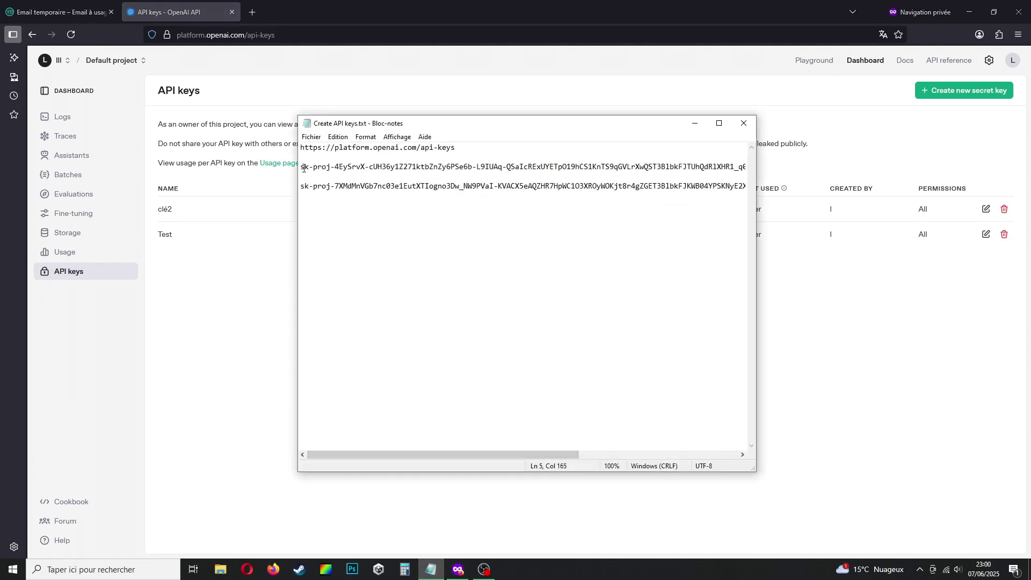
Step: Check the Test key line in Notepad, then return to the browser's API keys page
drag(303, 168, 506, 175)
mouse_move(441, 457)
mouse_down()
mouse_move(651, 451)
mouse_move(438, 455)
mouse_up()
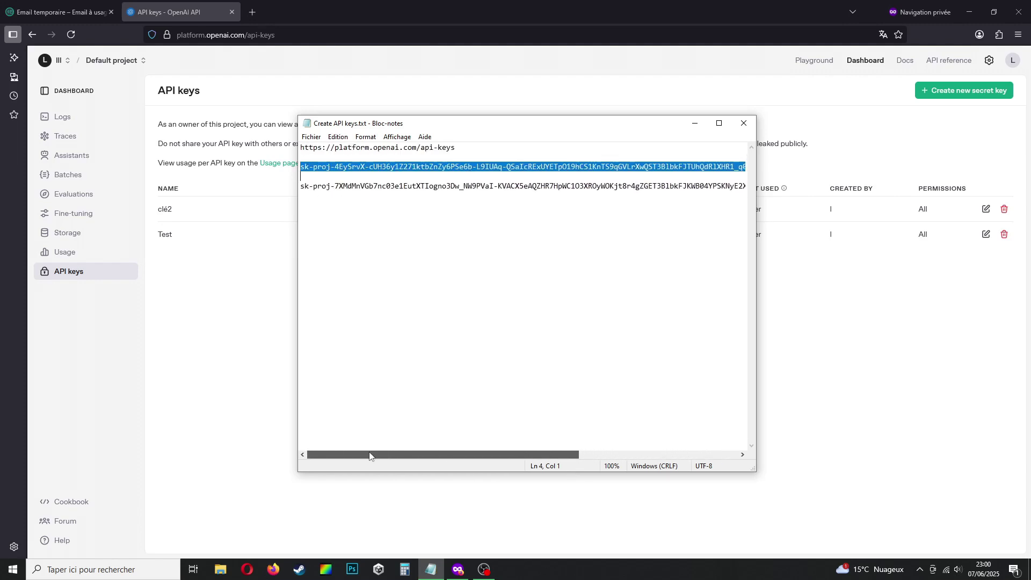
click(312, 178)
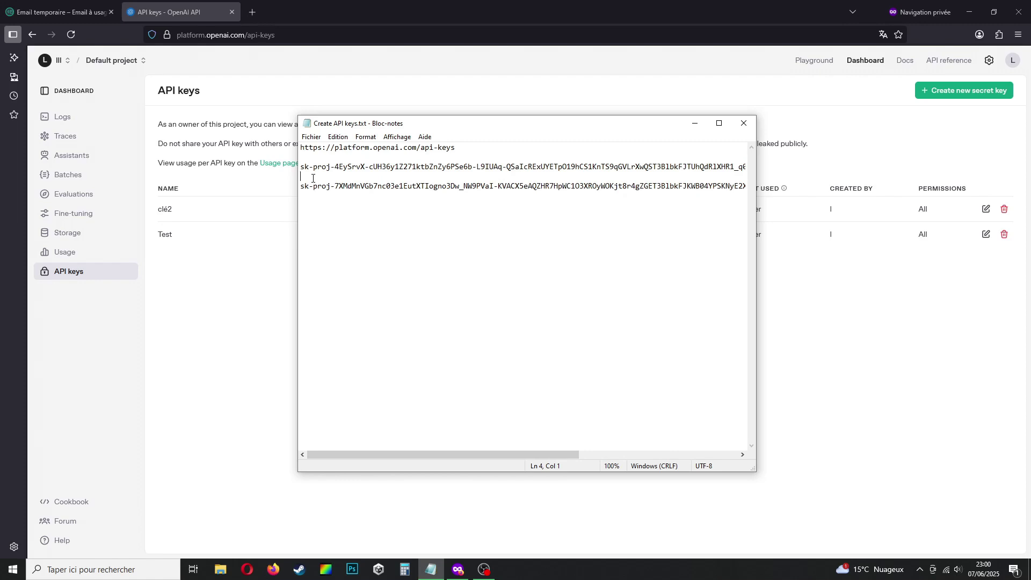
click(253, 334)
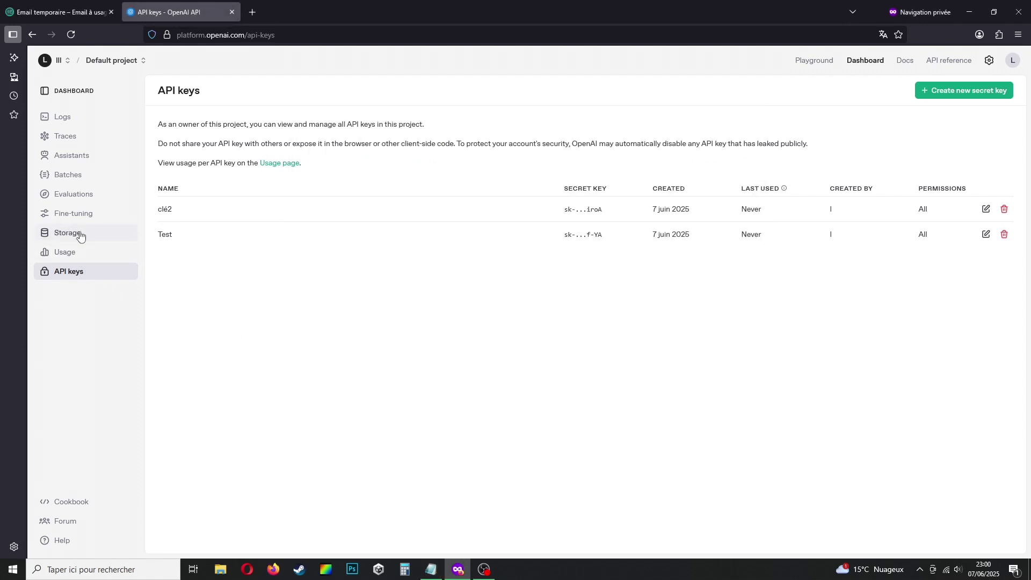